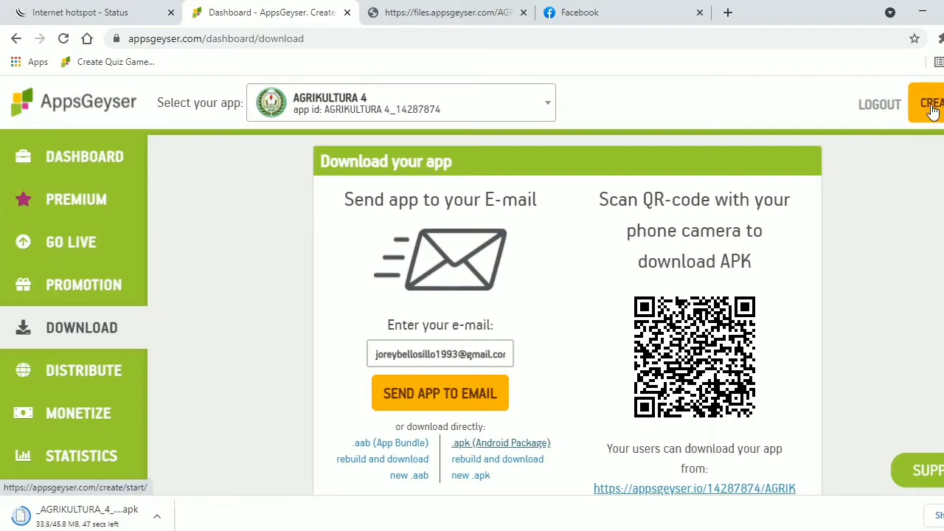
- Start a new app using the Book Reader template
{"action": "left_click", "coordinate": [933, 110]}
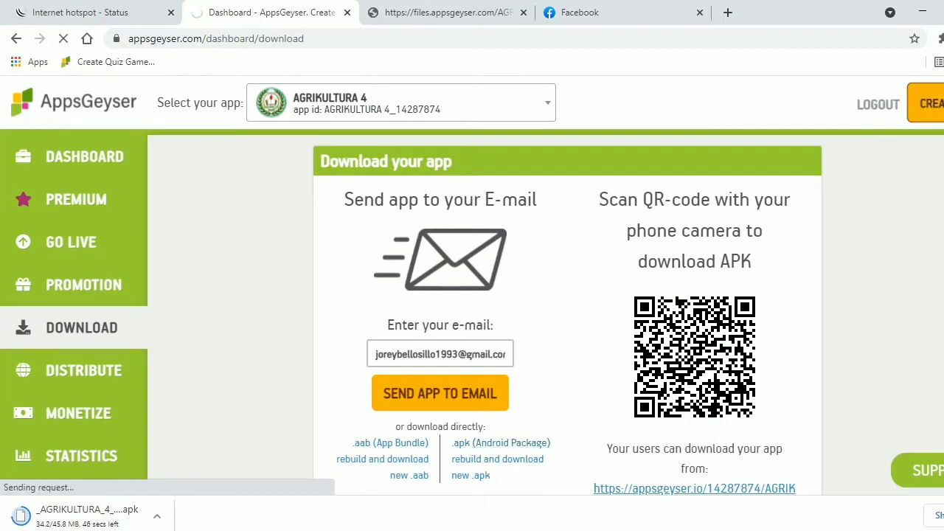
{"action": "scroll", "coordinate": [472, 295], "scroll_direction": "down", "scroll_amount": 5}
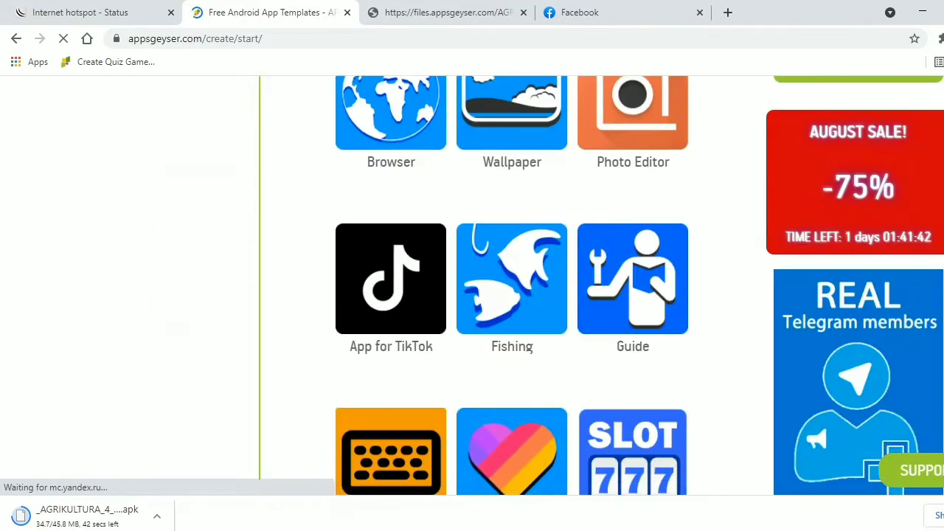
{"action": "scroll", "coordinate": [472, 295], "scroll_direction": "down", "scroll_amount": 4}
{"action": "scroll", "coordinate": [472, 295], "scroll_direction": "down", "scroll_amount": 2}
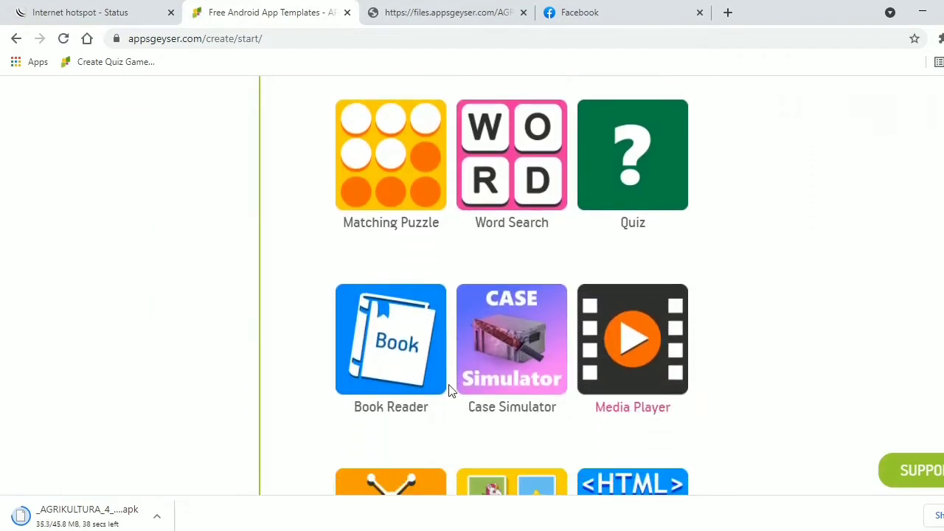
{"action": "left_click", "coordinate": [400, 359]}
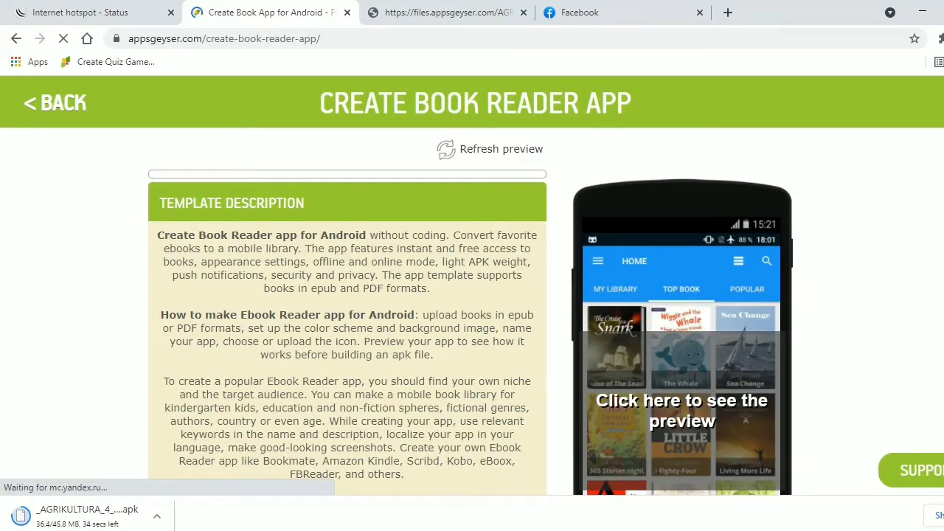
{"action": "scroll", "coordinate": [472, 295], "scroll_direction": "down", "scroll_amount": 1}
{"action": "scroll", "coordinate": [472, 295], "scroll_direction": "down", "scroll_amount": 2}
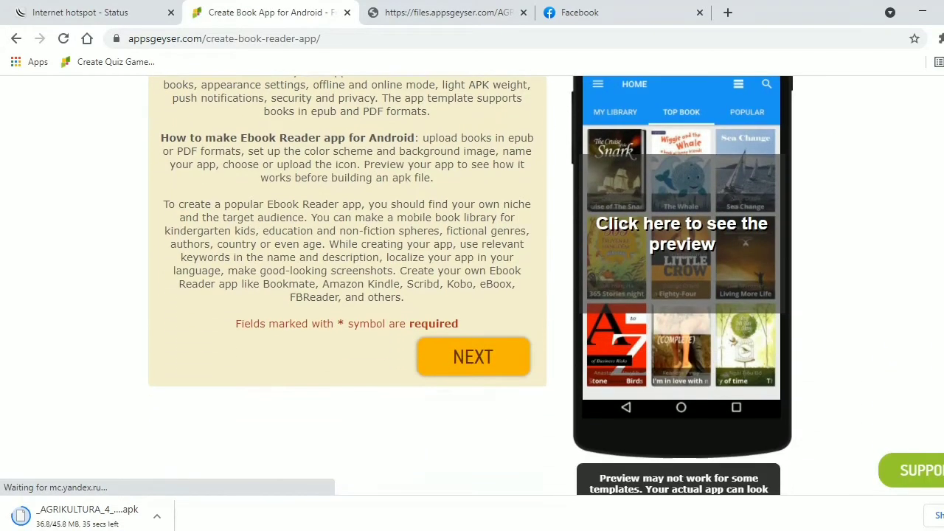
{"action": "scroll", "coordinate": [480, 363], "scroll_direction": "up", "scroll_amount": 1}
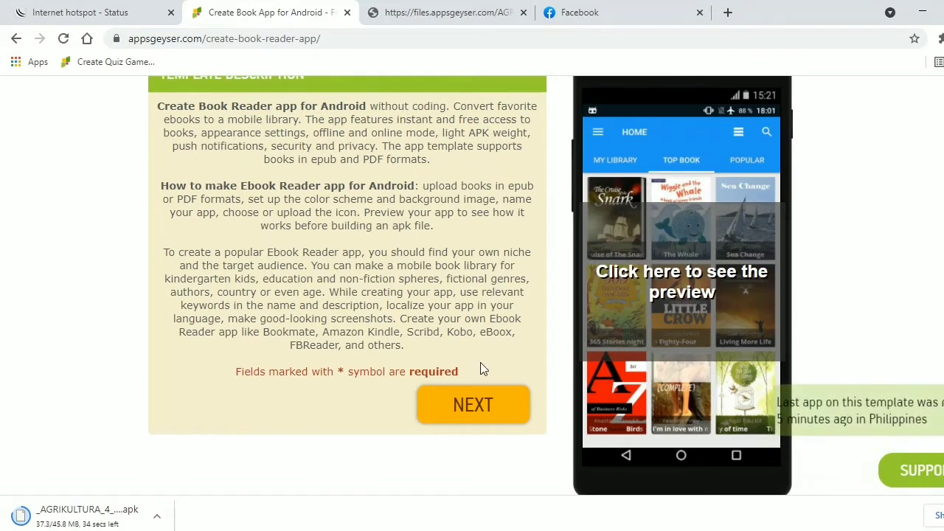
- Continue to the Book Reader settings and title the first book MUSIC 4 MODULE 1_Q4
{"action": "left_click", "coordinate": [472, 405]}
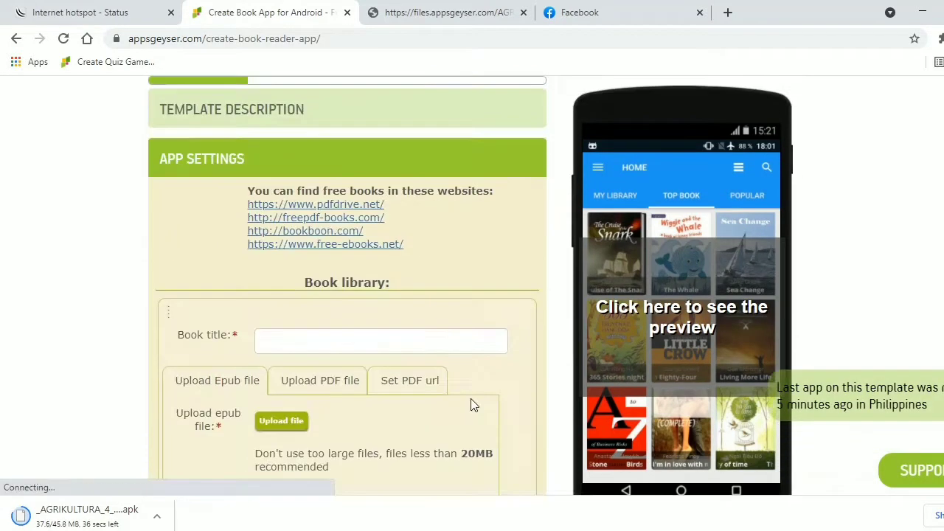
{"action": "left_click", "coordinate": [316, 335]}
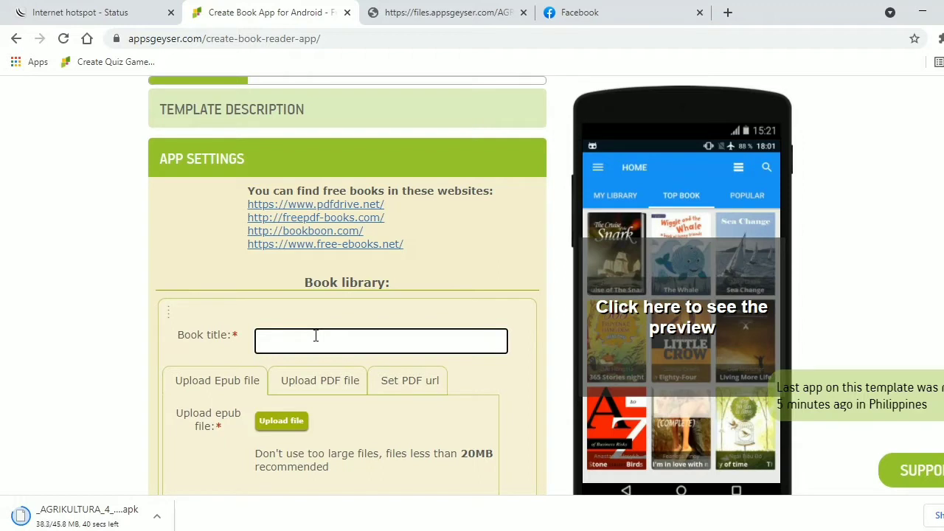
{"action": "type", "text": "MUSIC"}
{"action": "type", "text": " 4 MODULE1 _"}
{"action": "type", "text": "q"}
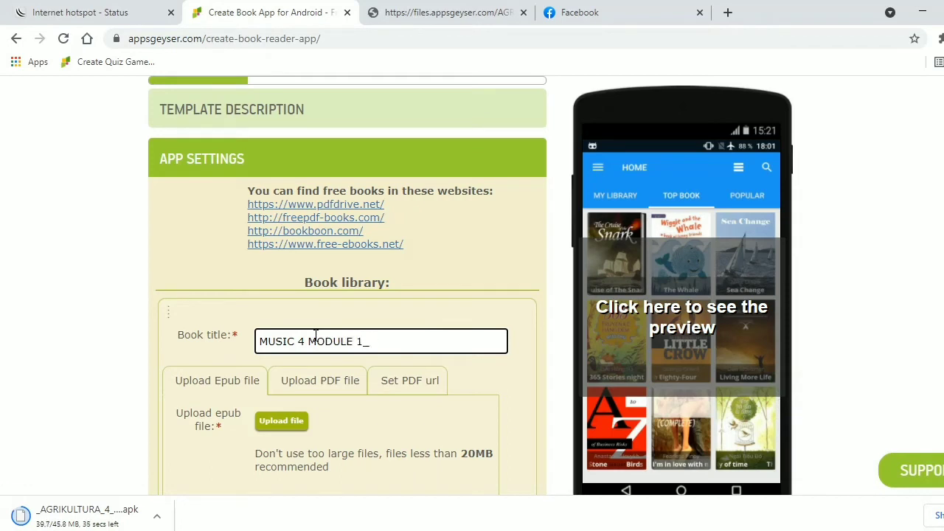
{"action": "type", "text": "Q4"}
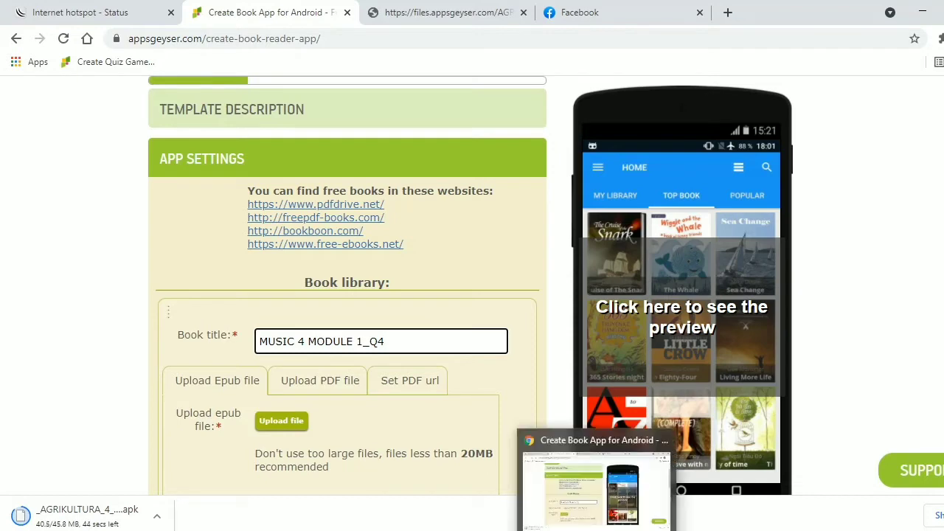
- Upload 1.LAS-Music-4-Q4.-MELC-1.pdf from Documents > 2020-2021 > 4th Rating Modules > Music 4th Rating for the first book
{"action": "left_click", "coordinate": [330, 389]}
{"action": "left_click", "coordinate": [271, 433]}
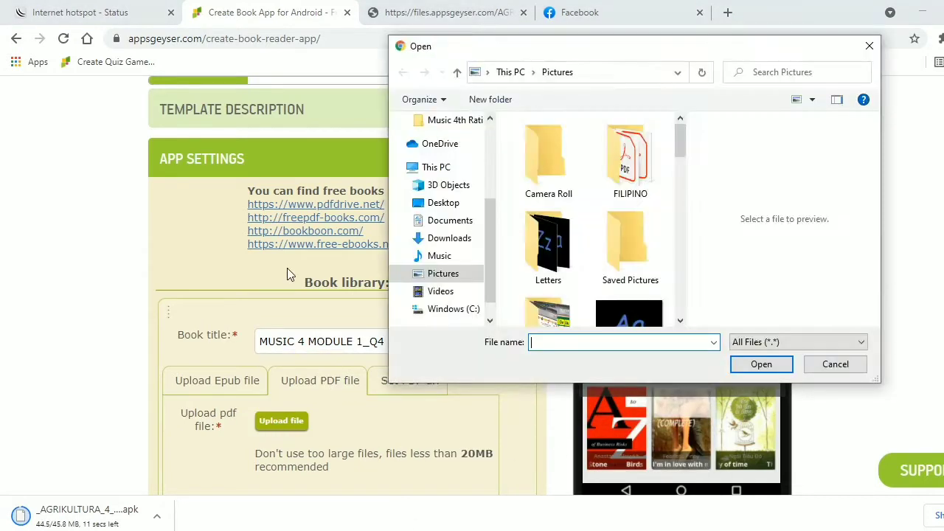
{"action": "left_click", "coordinate": [446, 220]}
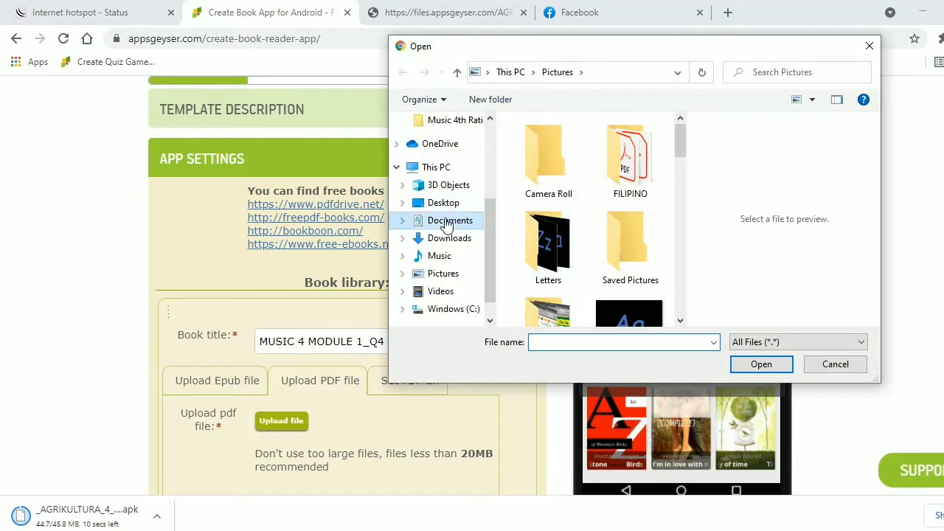
{"action": "double_click", "coordinate": [567, 158]}
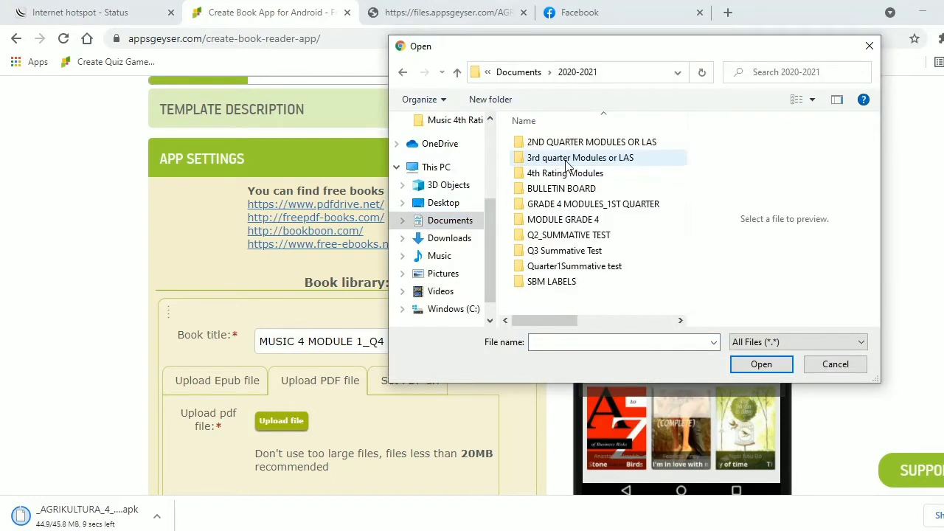
{"action": "double_click", "coordinate": [590, 177]}
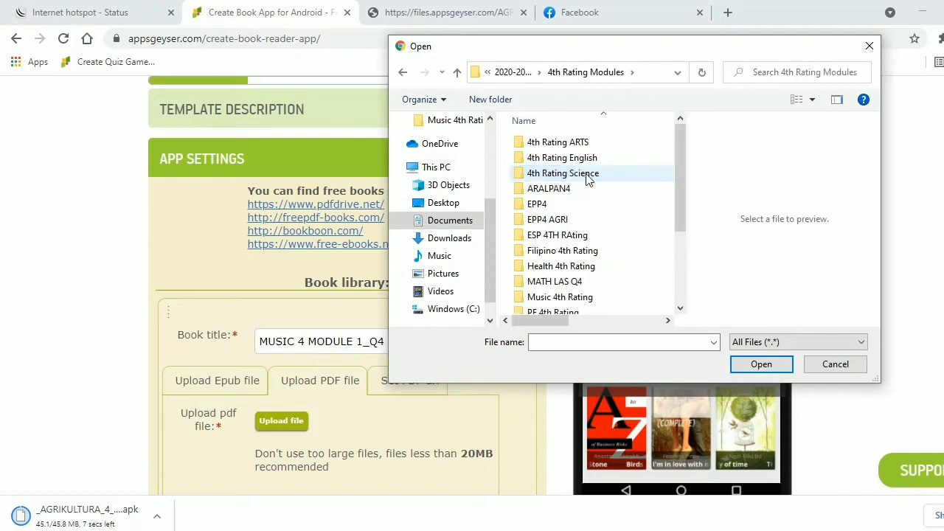
{"action": "double_click", "coordinate": [549, 296]}
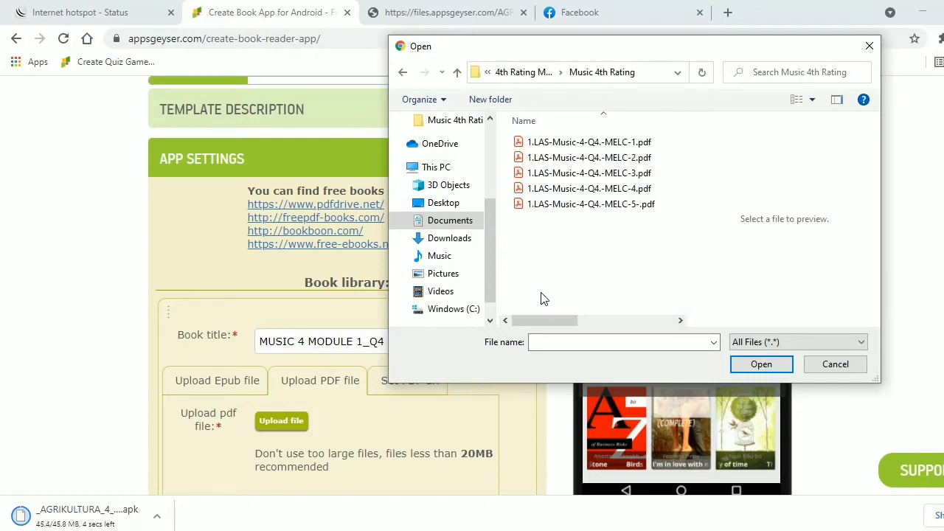
{"action": "left_click", "coordinate": [586, 142]}
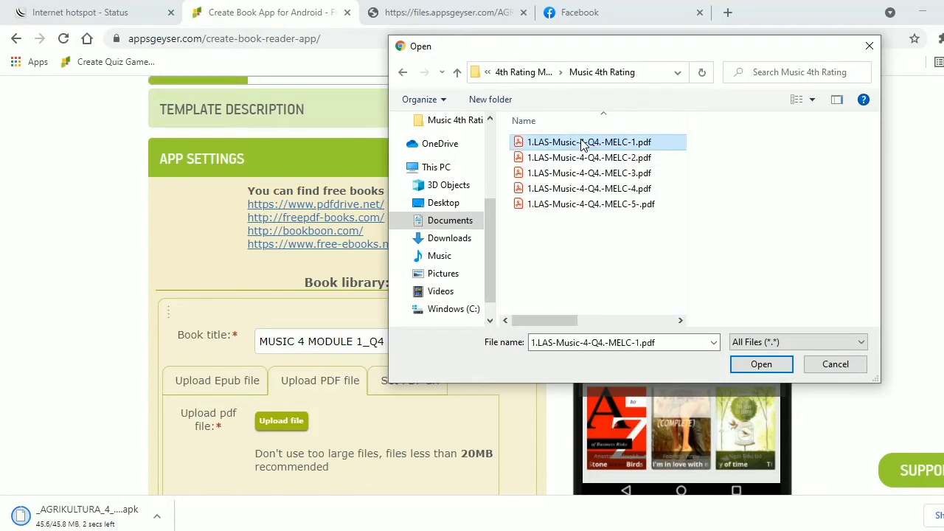
{"action": "left_click", "coordinate": [767, 364]}
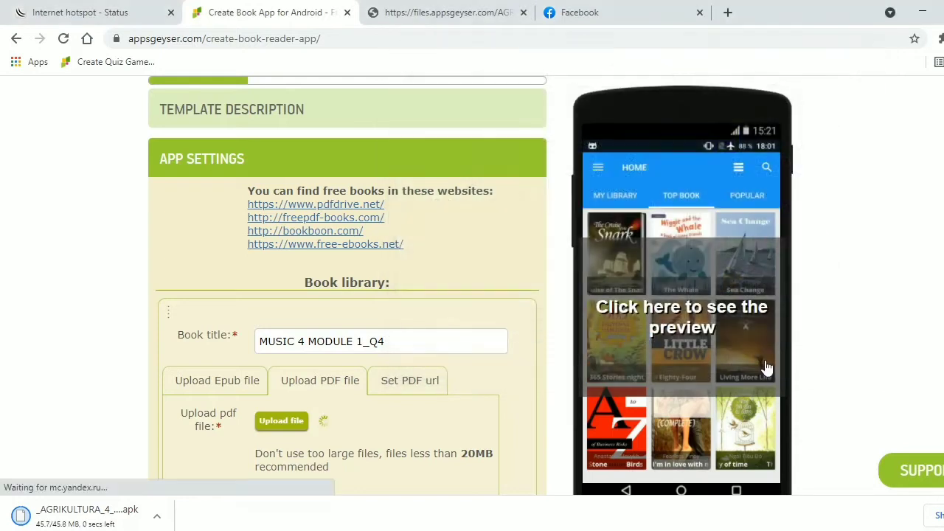
{"action": "scroll", "coordinate": [542, 391], "scroll_direction": "down", "scroll_amount": 1}
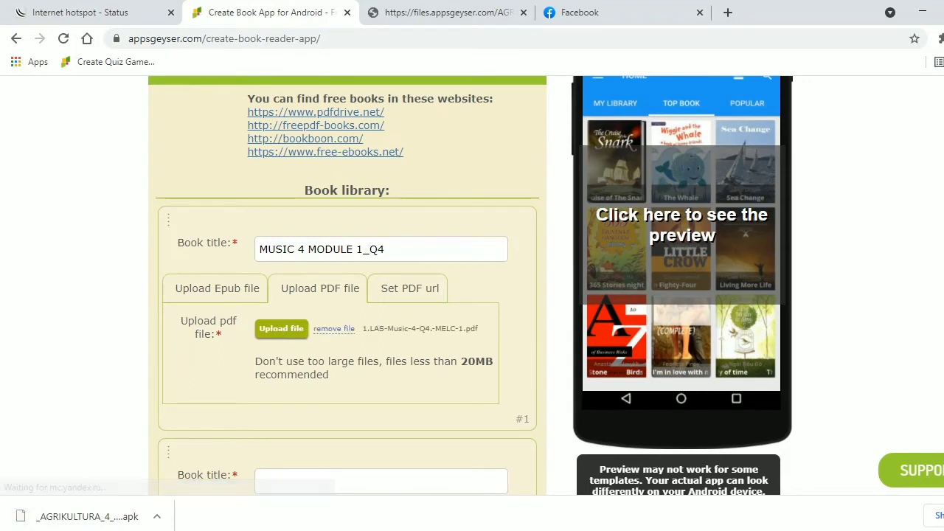
{"action": "scroll", "coordinate": [907, 246], "scroll_direction": "down", "scroll_amount": 1}
{"action": "scroll", "coordinate": [464, 318], "scroll_direction": "down", "scroll_amount": 1}
- Title the second book MUSIC 4 MODULE 2_Q4, reusing the first book's title
{"action": "left_click", "coordinate": [334, 193]}
{"action": "key", "text": "ctrl+a"}
{"action": "key", "text": "ctrl+c"}
{"action": "left_click", "coordinate": [327, 441]}
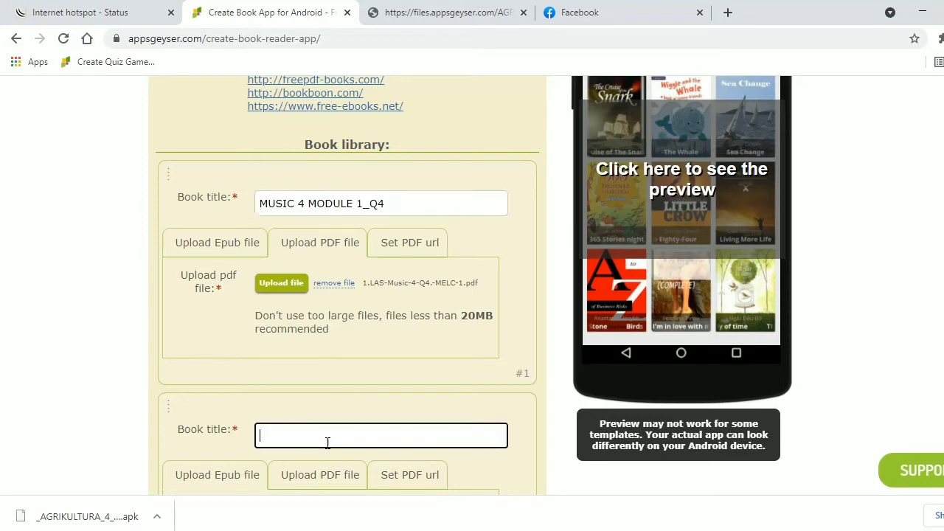
{"action": "key", "text": "ctrl+v"}
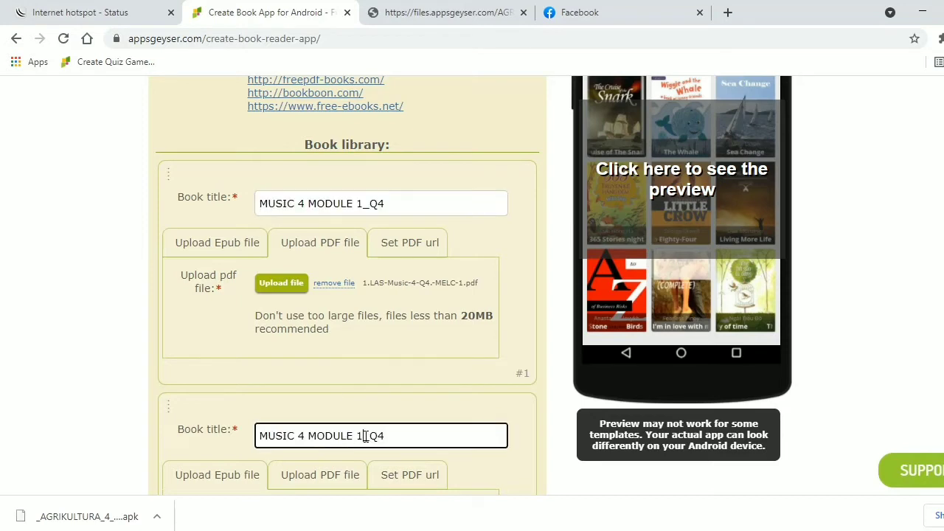
{"action": "key", "text": "BackSpace"}
{"action": "type", "text": "2"}
- Attach 1.LAS-Music-4-Q4.-MELC-2.pdf to the second book
{"action": "left_click", "coordinate": [335, 478]}
{"action": "scroll", "coordinate": [439, 367], "scroll_direction": "down", "scroll_amount": 2}
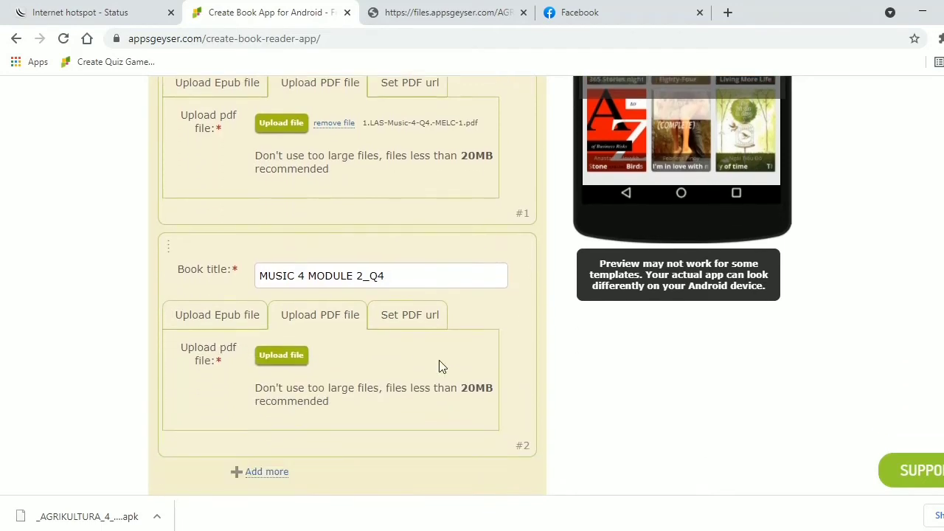
{"action": "left_click", "coordinate": [302, 359]}
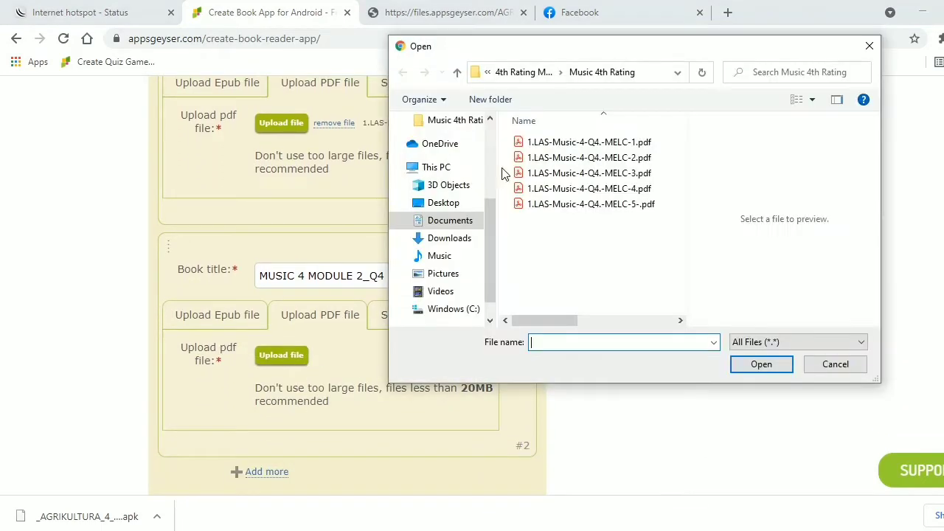
{"action": "left_click", "coordinate": [574, 158]}
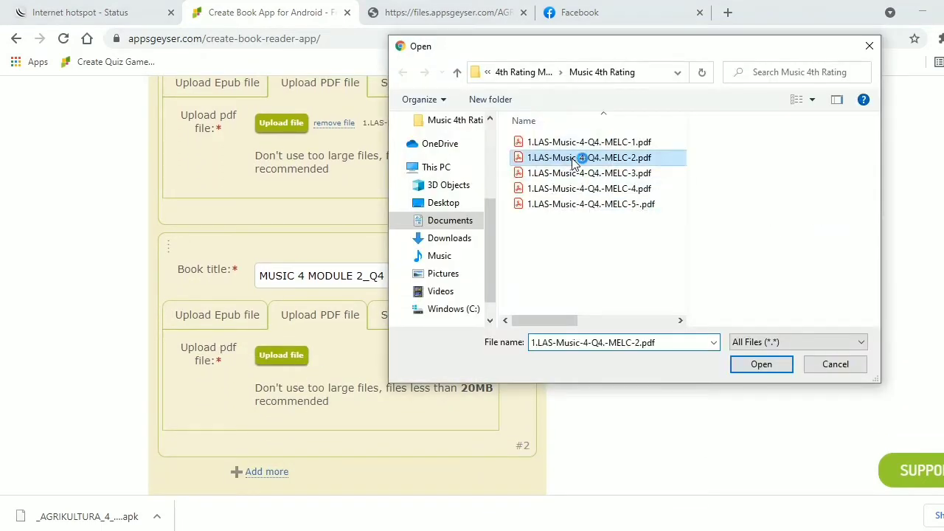
{"action": "left_click", "coordinate": [760, 365]}
{"action": "scroll", "coordinate": [472, 295], "scroll_direction": "down", "scroll_amount": 2}
{"action": "scroll", "coordinate": [472, 295], "scroll_direction": "down", "scroll_amount": 1}
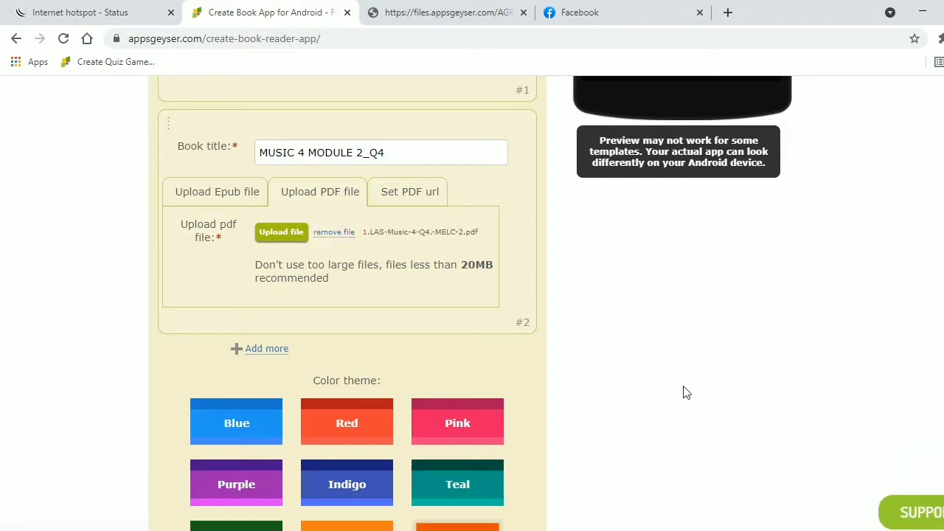
- Add a third book entry titled MUSIC 4 MODULE 3_Q4
{"action": "left_click", "coordinate": [242, 350]}
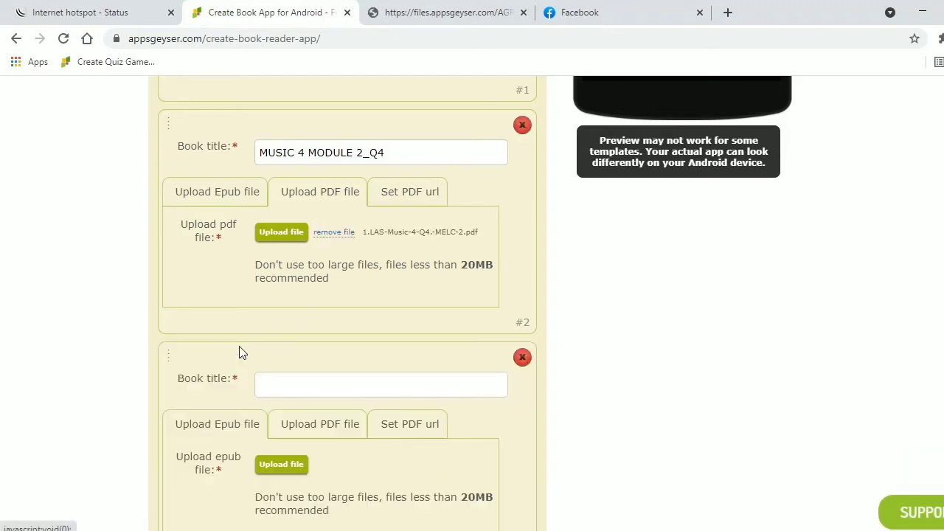
{"action": "left_click", "coordinate": [291, 385]}
{"action": "key", "text": "ctrl+v"}
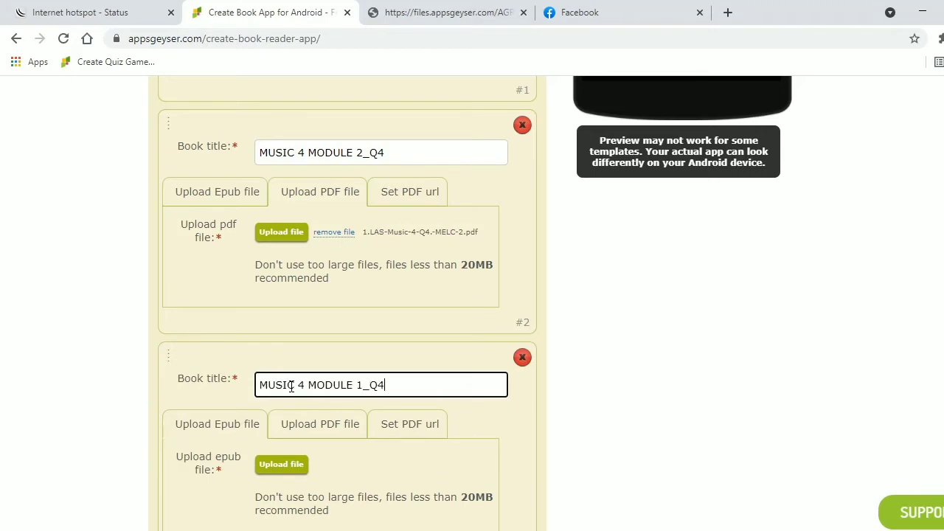
{"action": "left_click", "coordinate": [360, 385]}
{"action": "key", "text": "BackSpace"}
{"action": "type", "text": "3"}
- Attach 1.LAS-Music-4-Q4.-MELC-3.pdf to the third book
{"action": "left_click", "coordinate": [306, 434]}
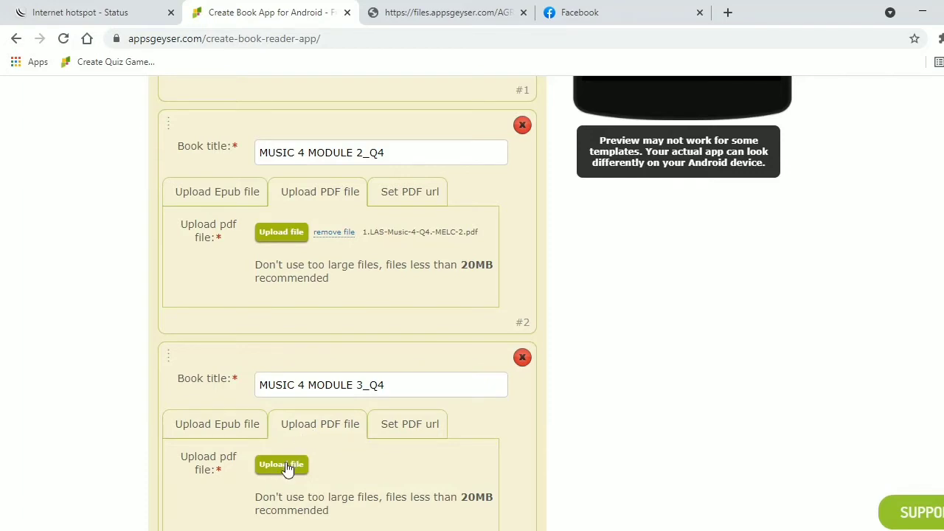
{"action": "left_click", "coordinate": [286, 463]}
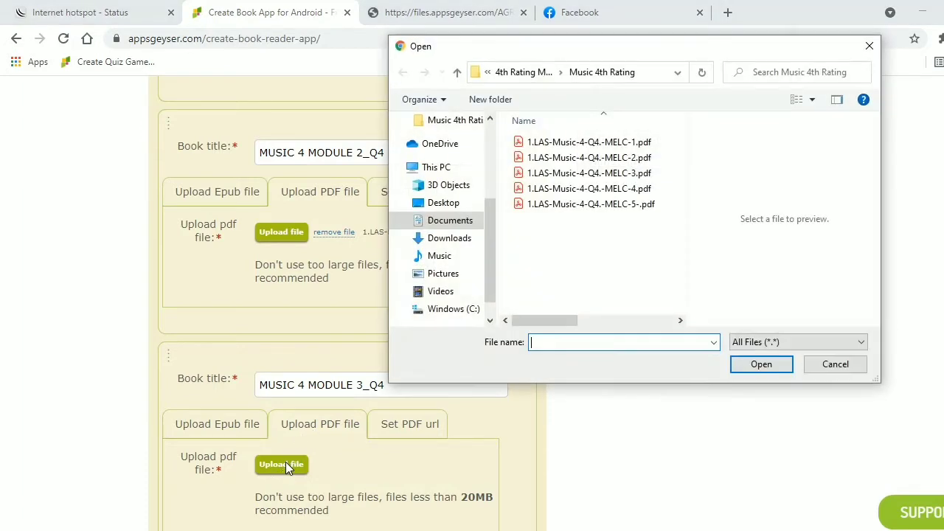
{"action": "left_click", "coordinate": [605, 174]}
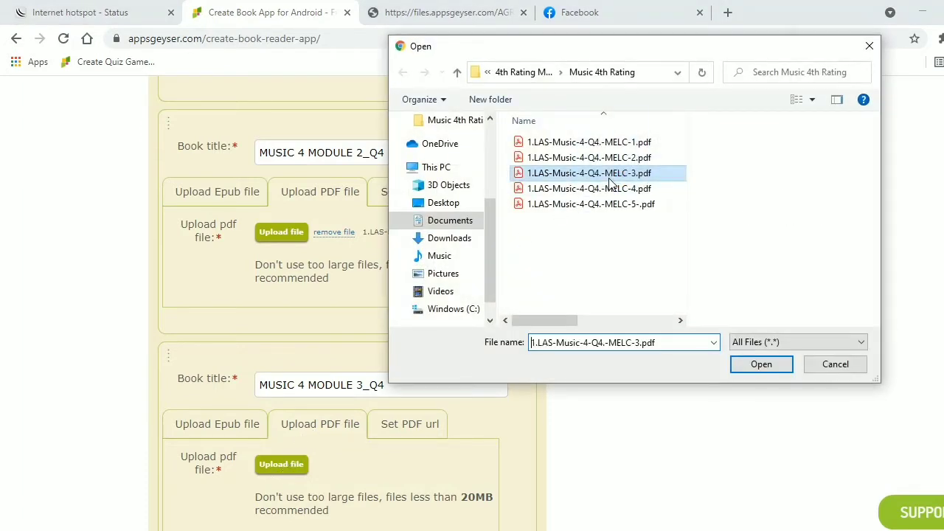
{"action": "left_click", "coordinate": [760, 364]}
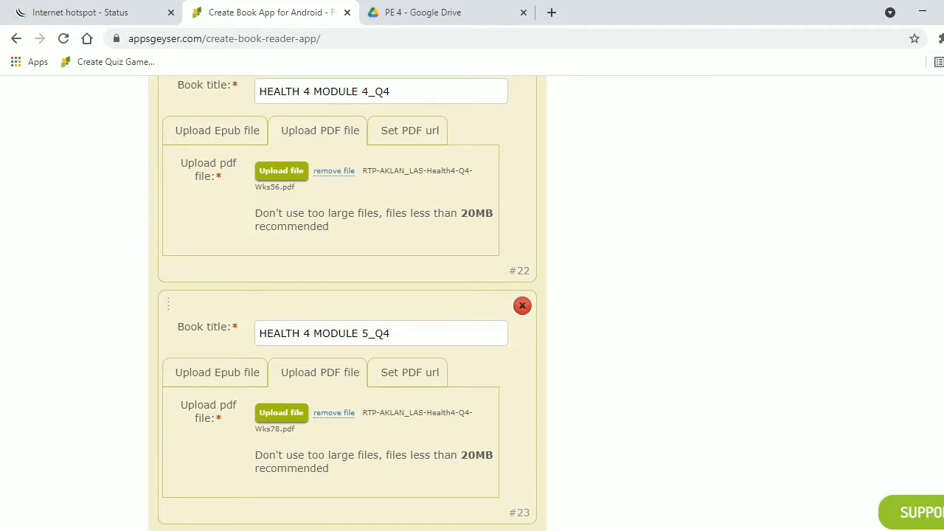
- Scroll down past the 23-book library to the Color theme options
{"action": "scroll", "coordinate": [347, 302], "scroll_direction": "down", "scroll_amount": 3}
{"action": "scroll", "coordinate": [347, 303], "scroll_direction": "down", "scroll_amount": 4}
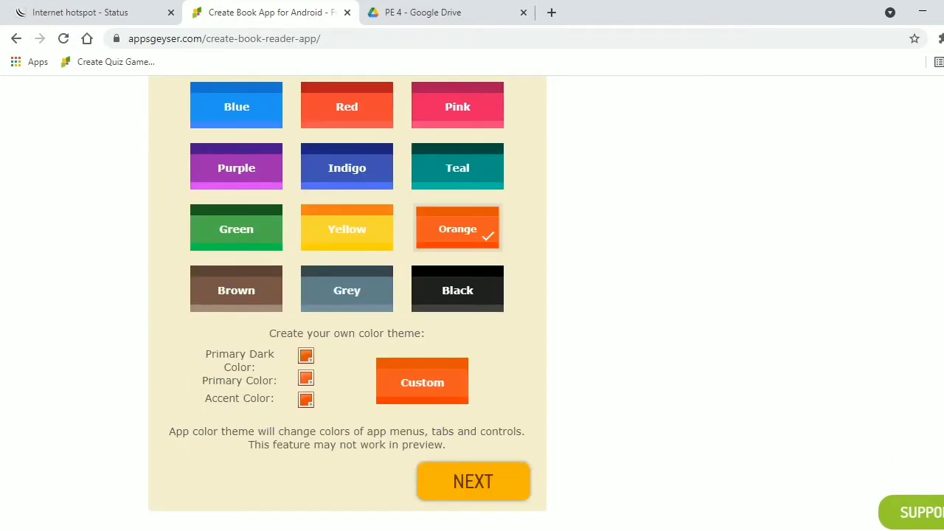